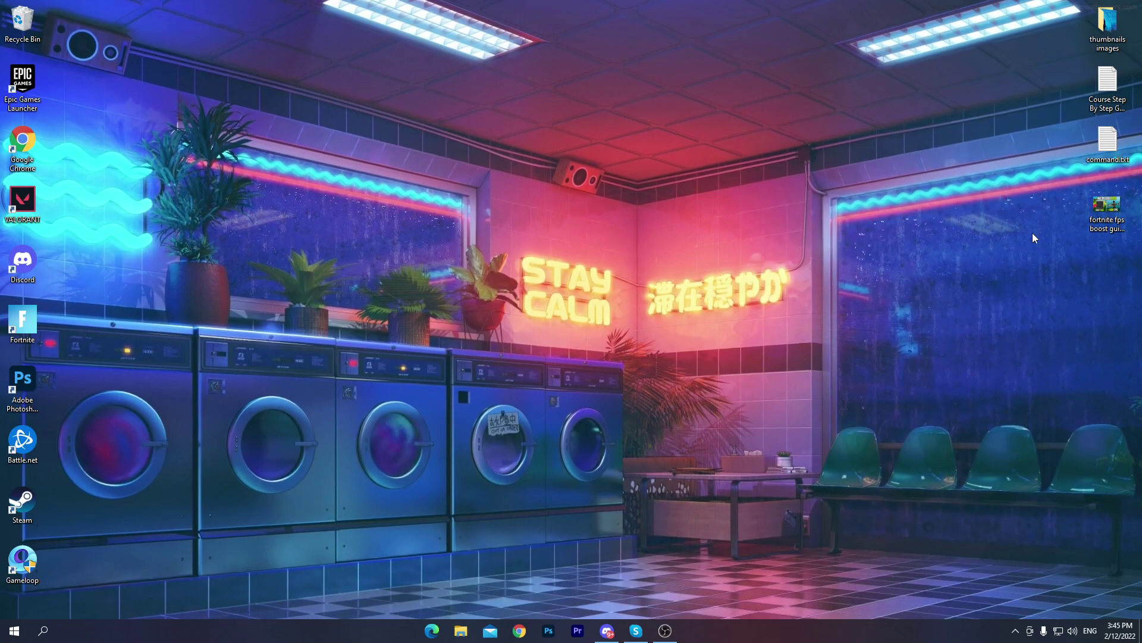
Launch Chrome with the chosen profile and go to the blog's SOFTWARES category.
left_click(519, 631)
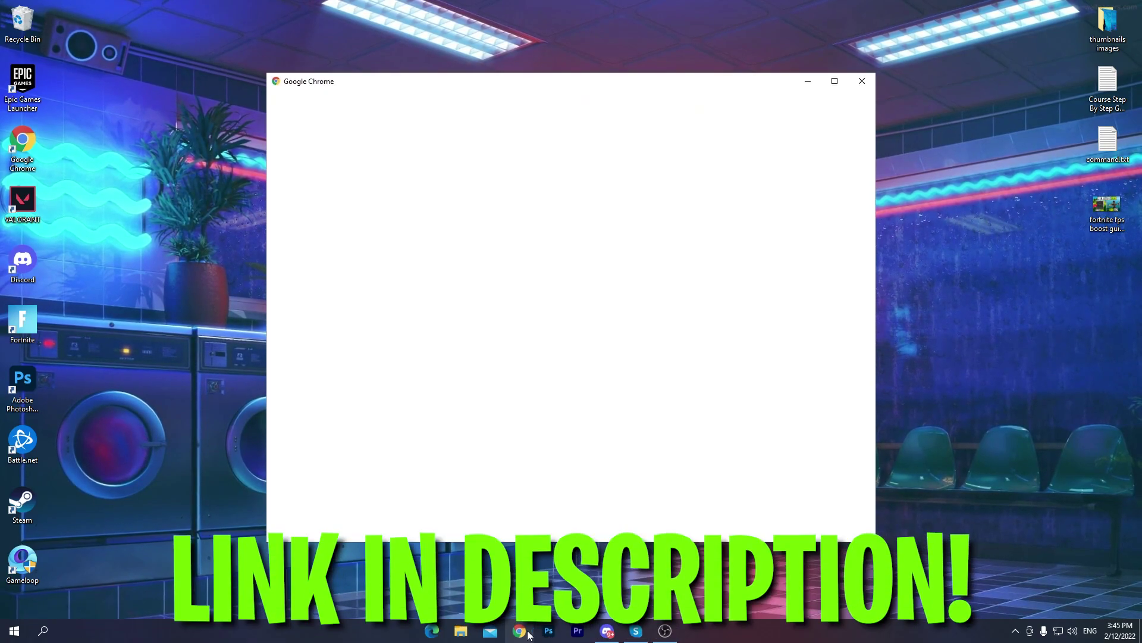
left_click(444, 422)
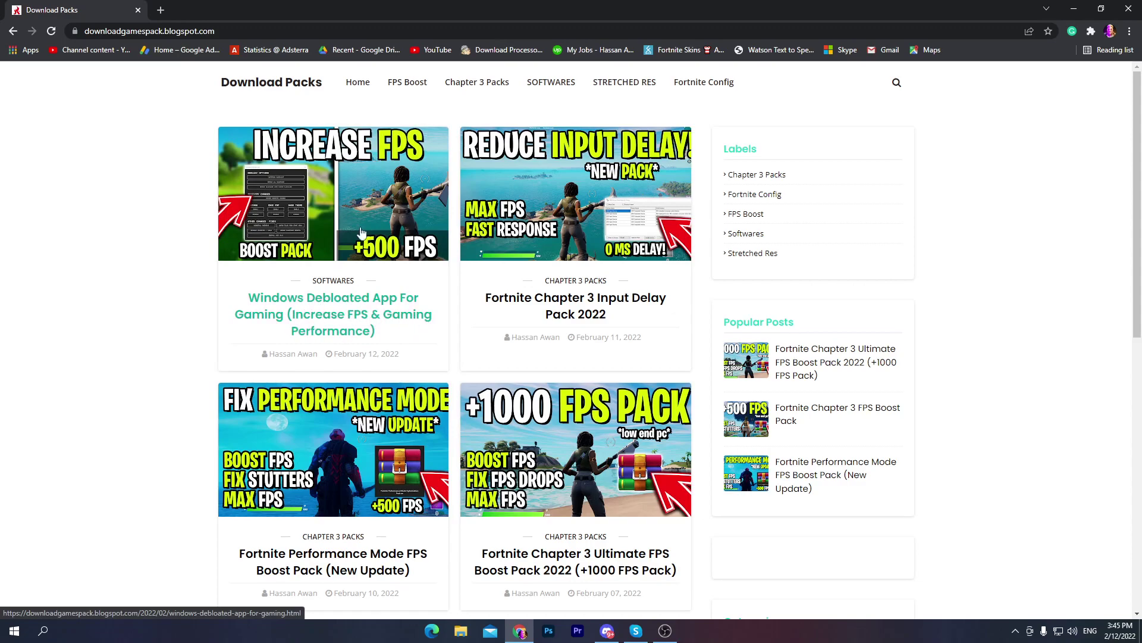
middle_click(551, 84)
left_click(542, 84)
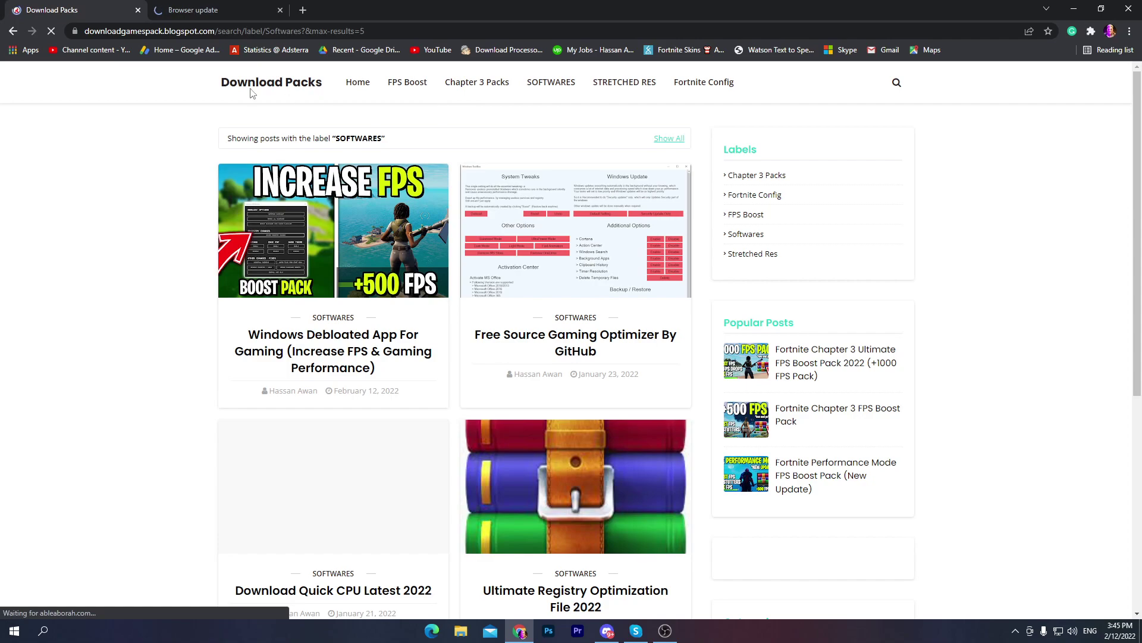
left_click(280, 10)
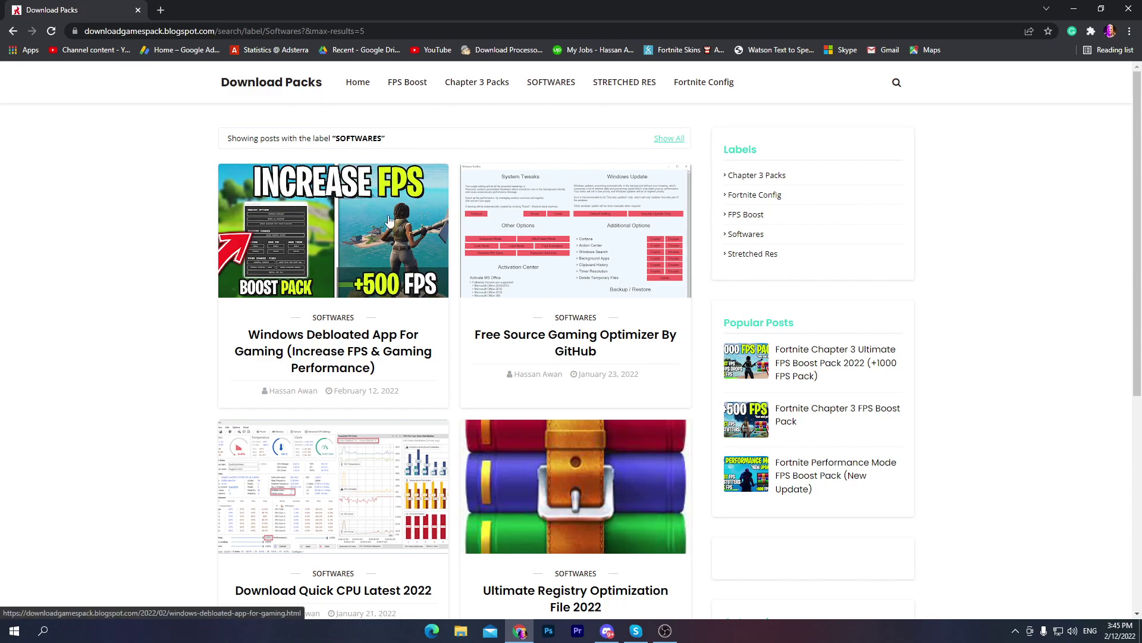
Open the Windows Debloated App For Gaming post and follow its DOWNLOAD FILE link.
left_click(360, 238)
scroll(426, 242, "down", 5)
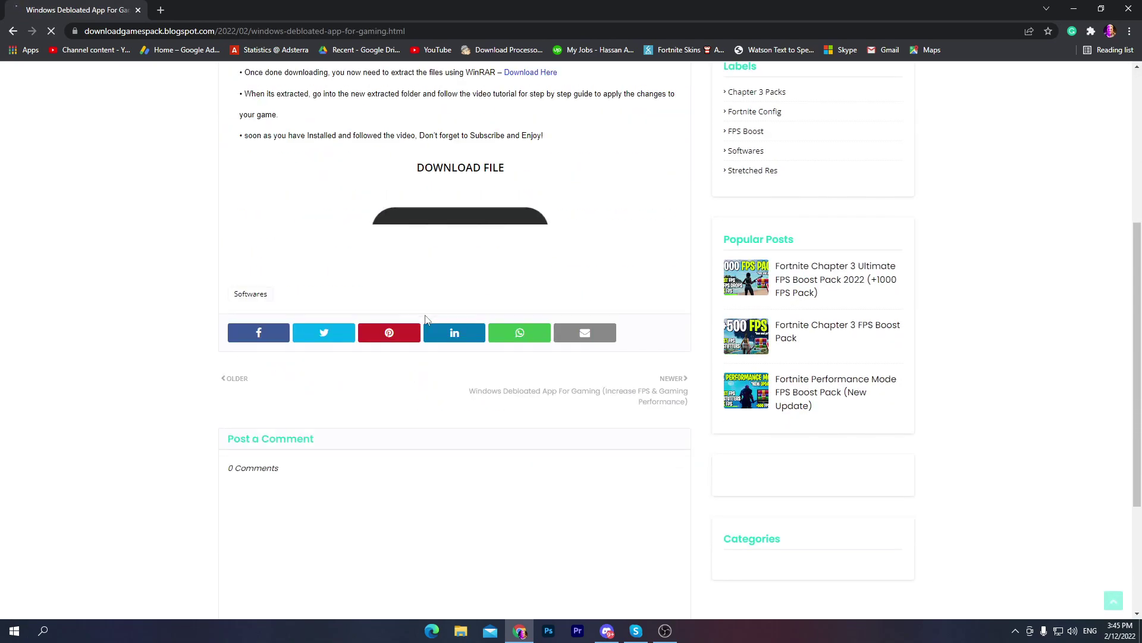
left_click(468, 238)
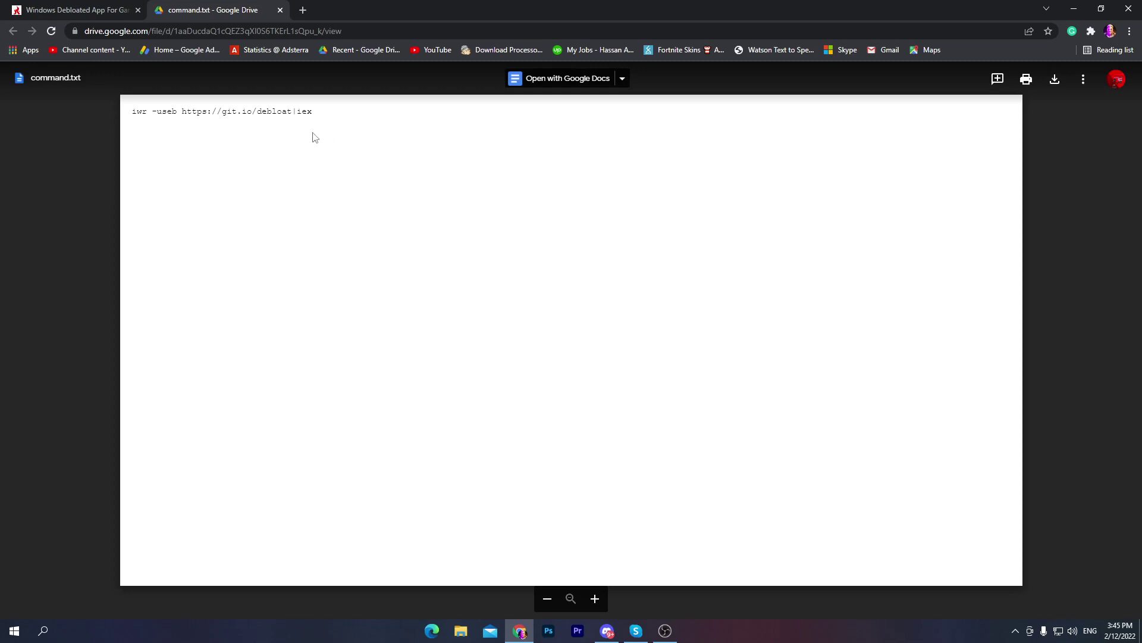
left_click_drag(324, 111, 63, 107)
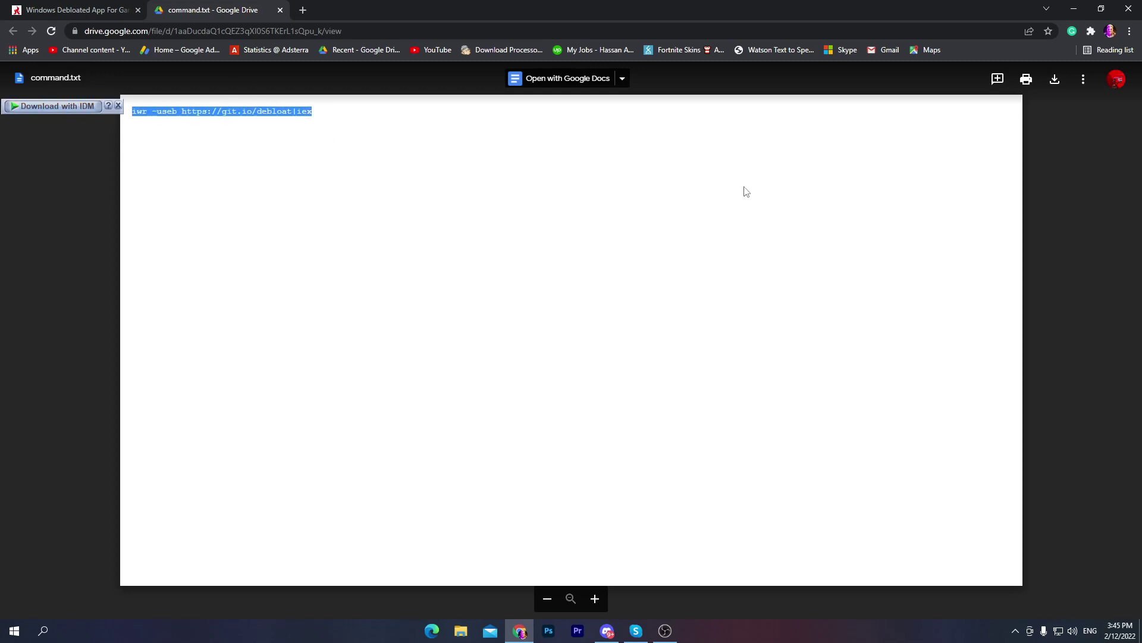
left_click(1074, 8)
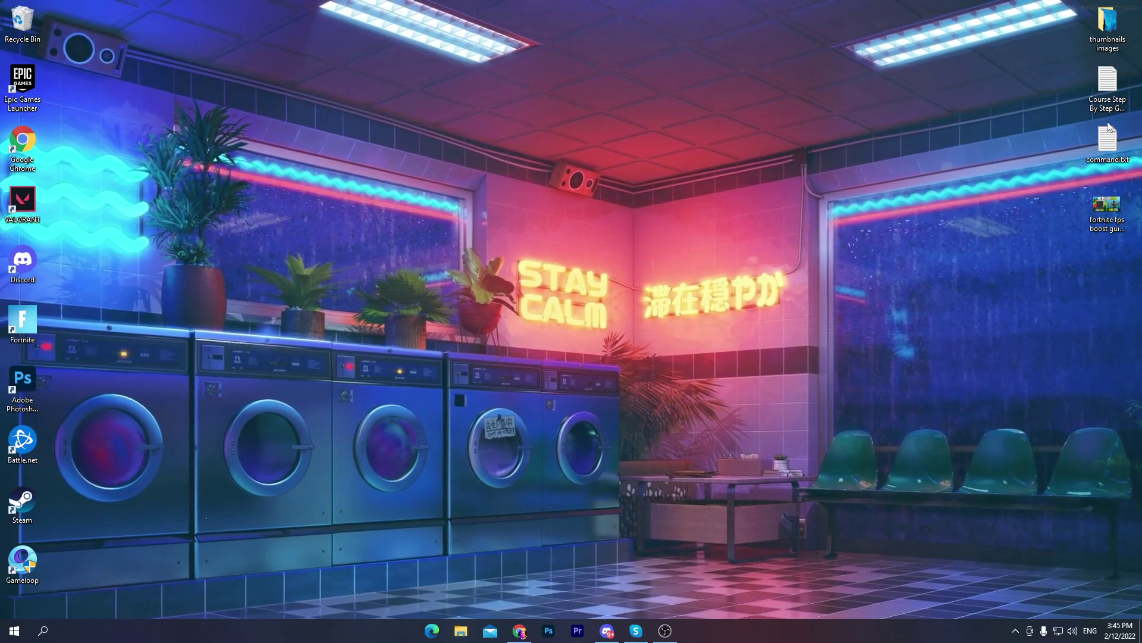
Copy the debloat command from the desktop's command.txt in Notepad, then close the file.
left_click_drag(1108, 127, 476, 127)
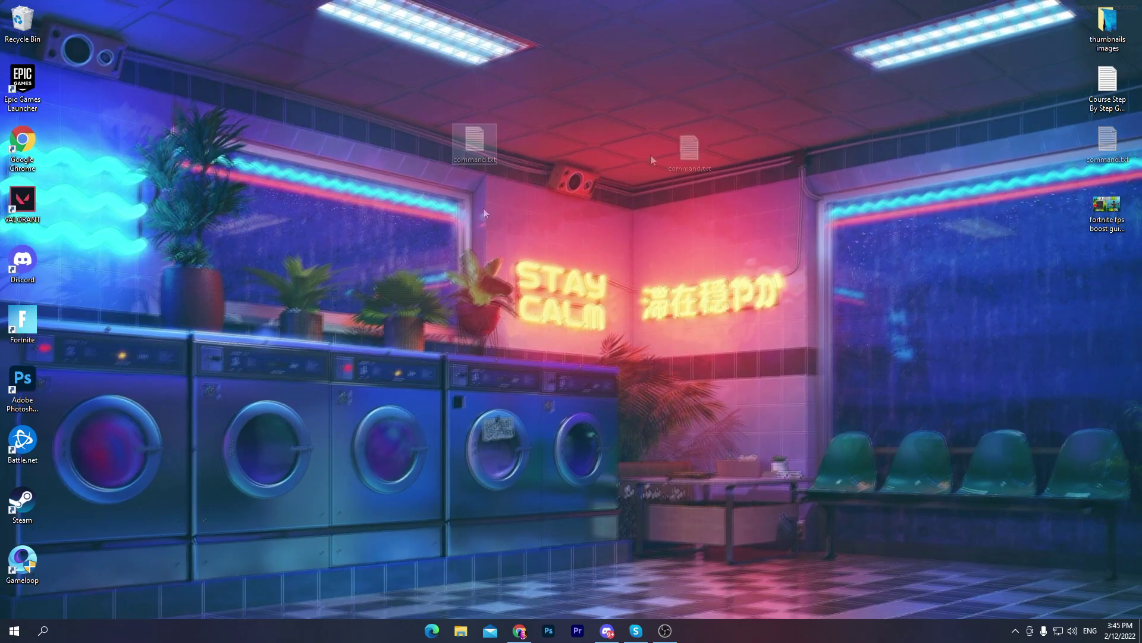
double_click(473, 139)
key("ctrl+a")
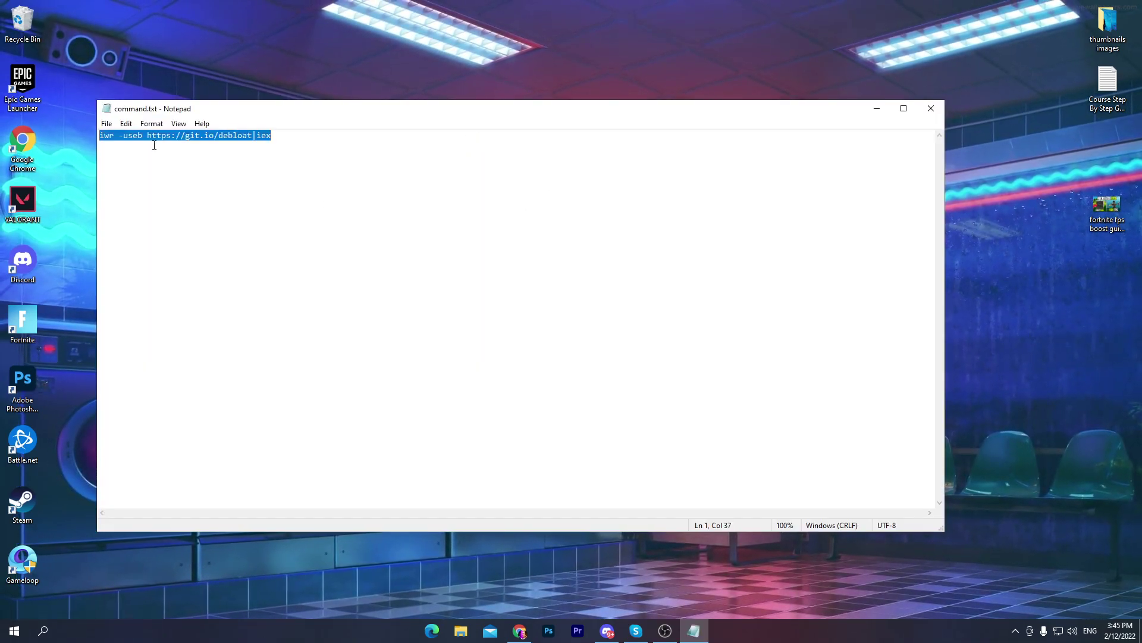
right_click(169, 139)
left_click(215, 173)
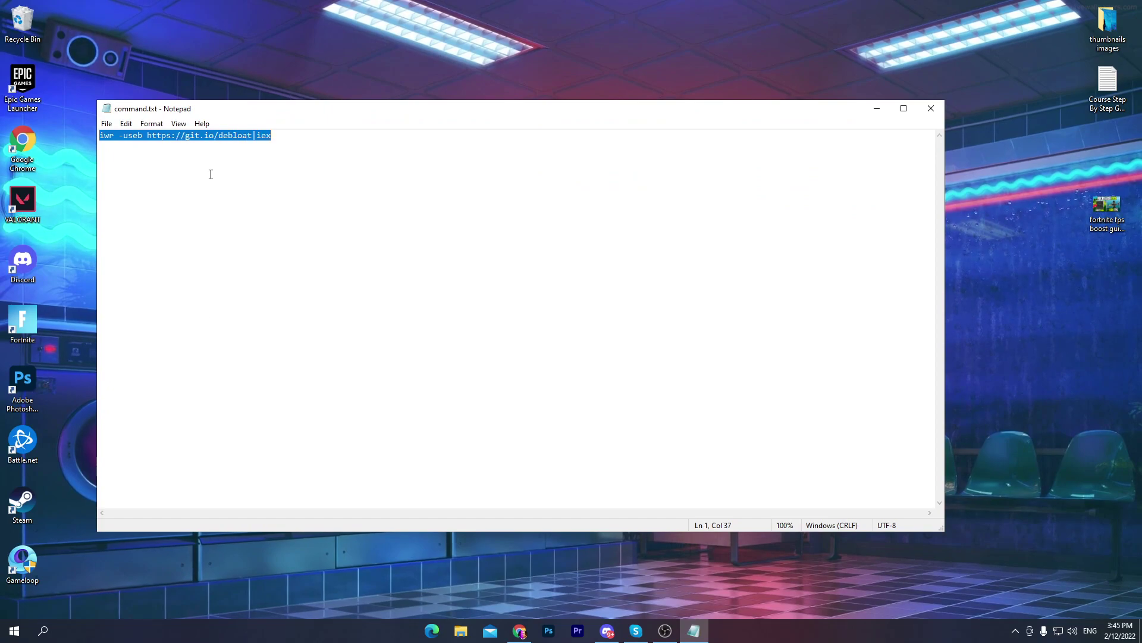
left_click(931, 109)
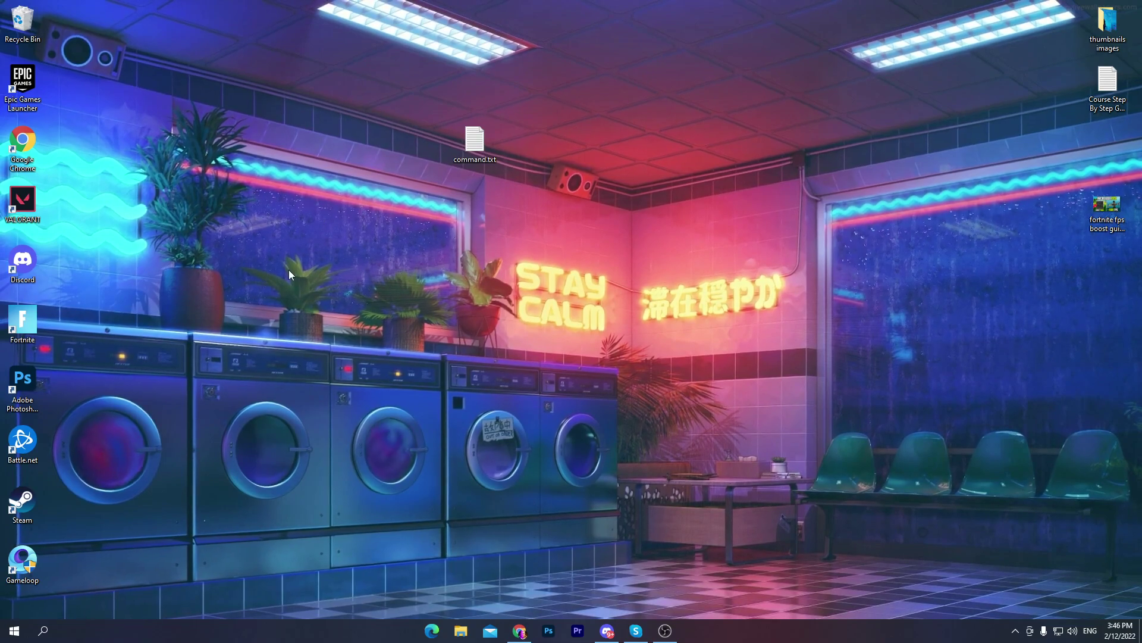
Search 'pow' and run Windows PowerShell as Administrator, approving the UAC prompt.
left_click(50, 640)
type("pow")
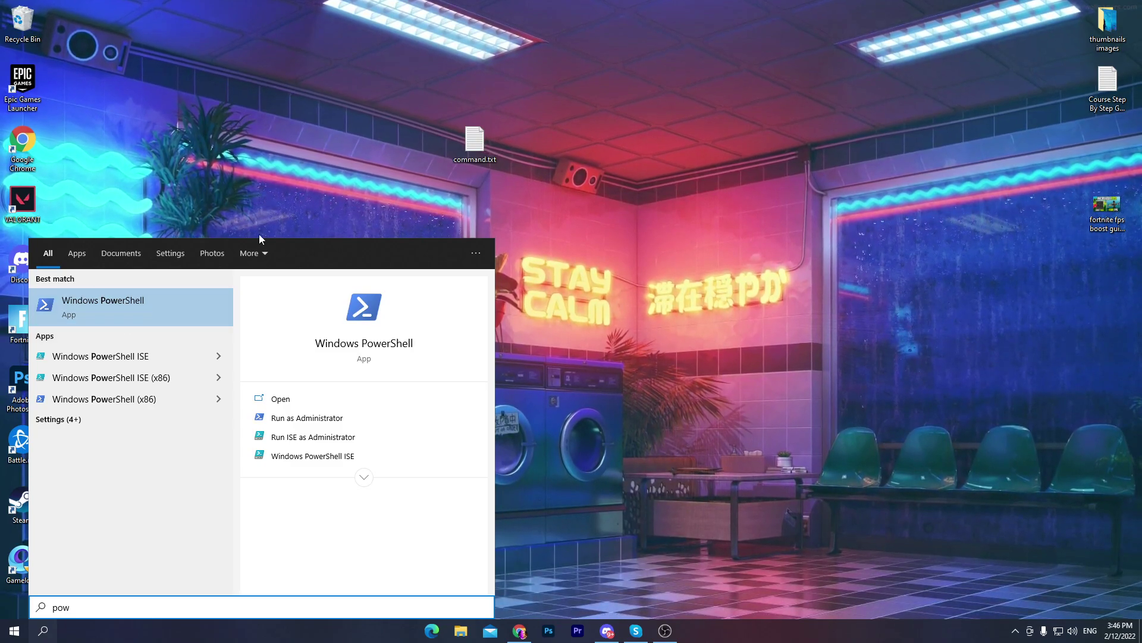
left_click(305, 418)
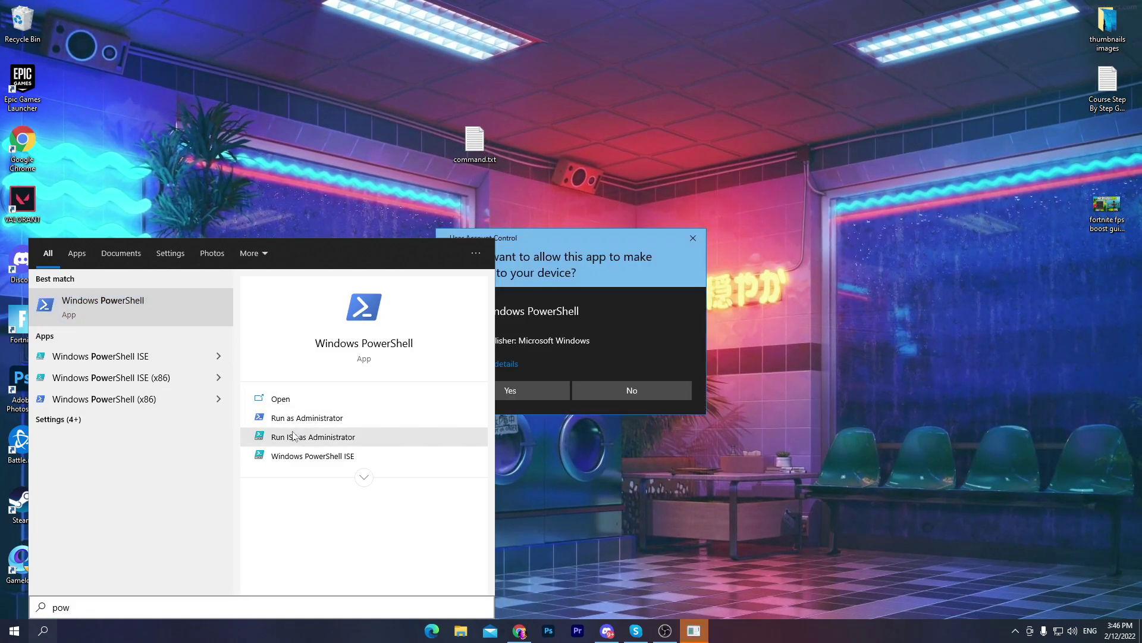
left_click(540, 390)
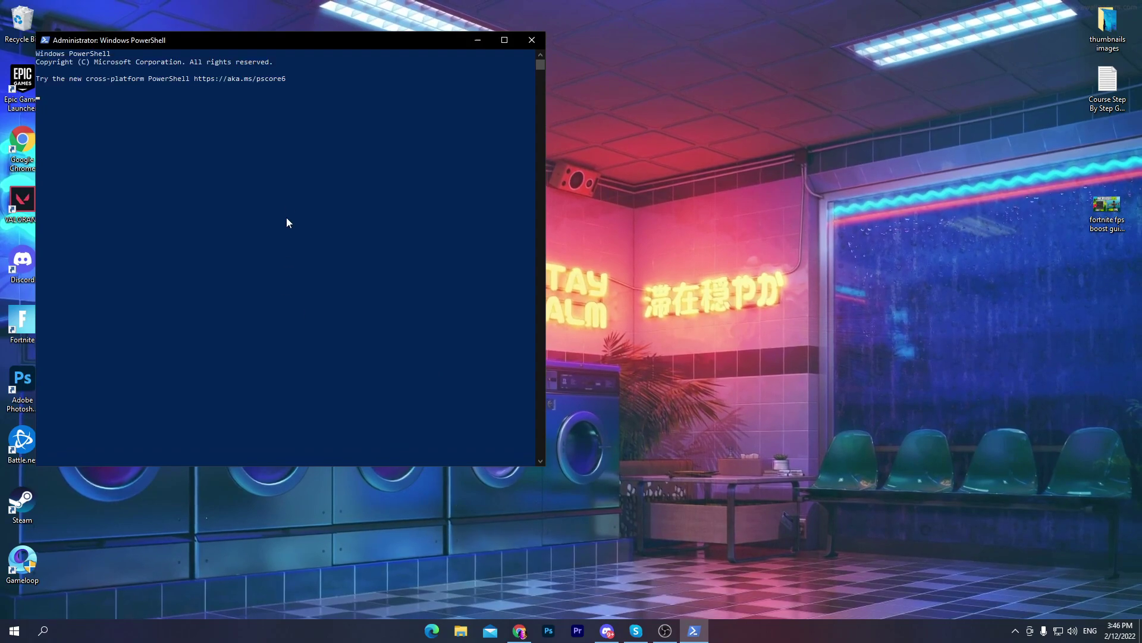
left_click_drag(238, 39, 520, 96)
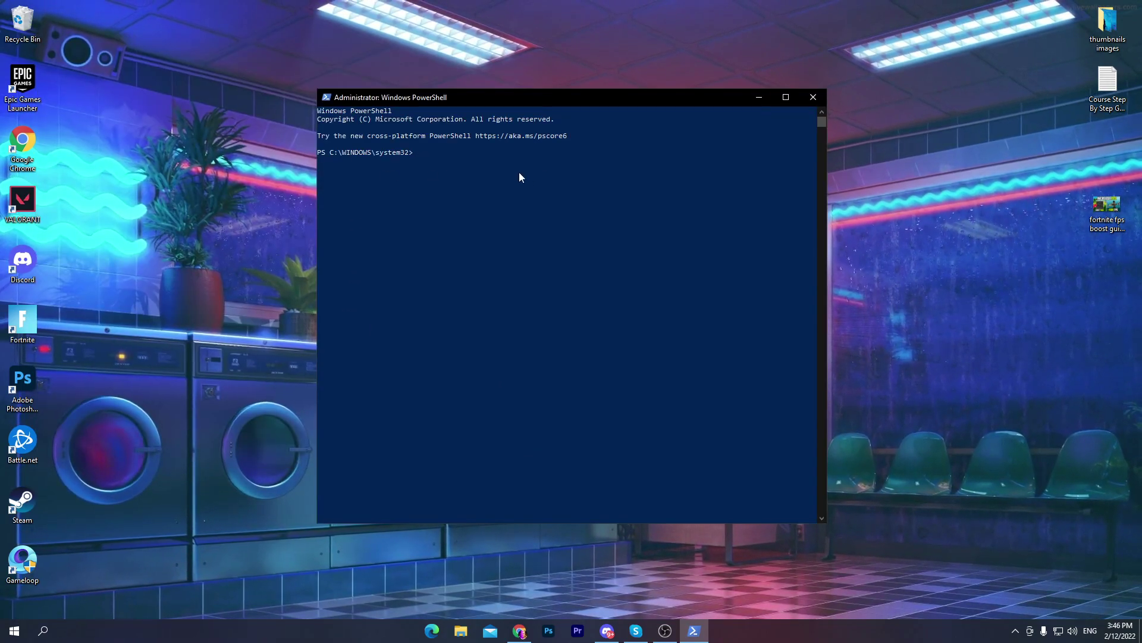
right_click(465, 173)
key("Return")
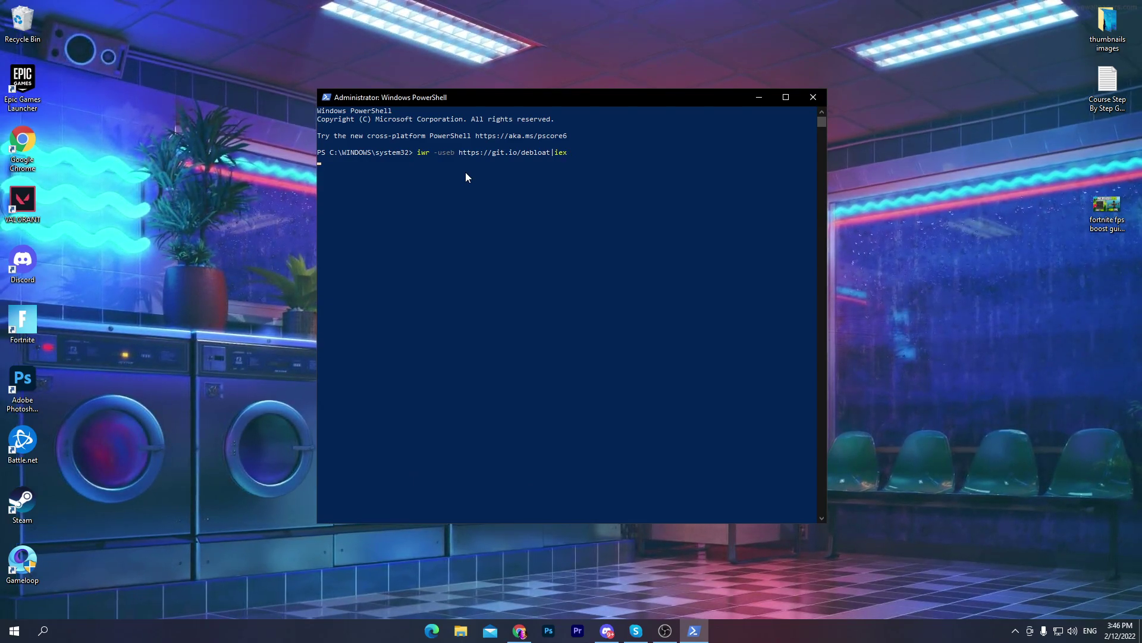
left_click_drag(499, 98, 442, 77)
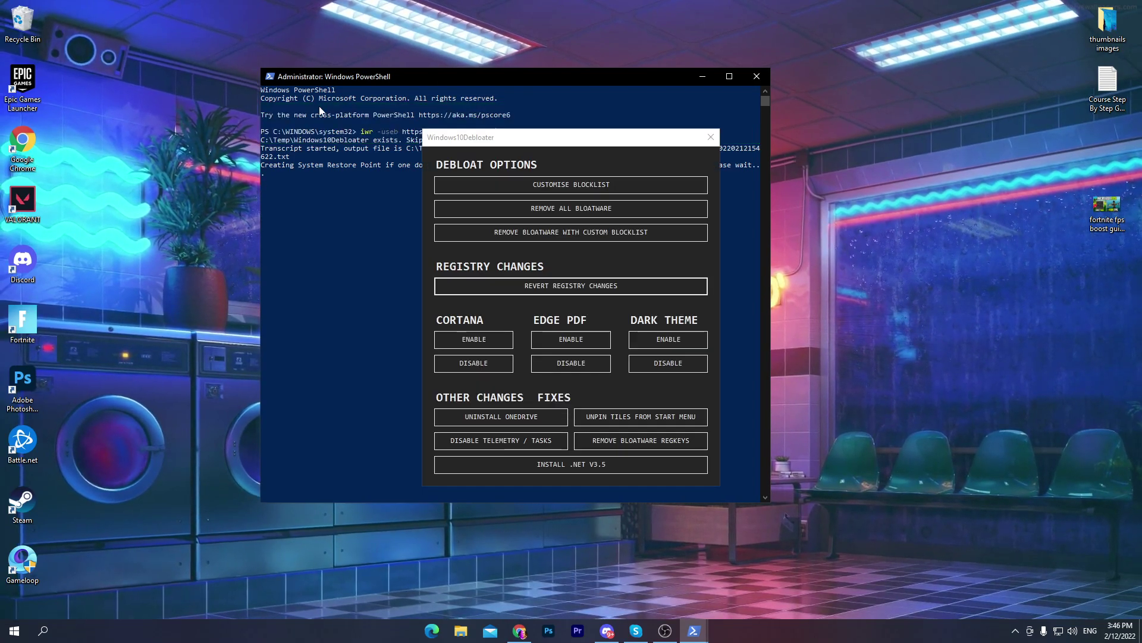
Place Windows10Debloater on the right and the PowerShell console on the left.
left_click_drag(442, 138, 752, 95)
left_click_drag(419, 78, 203, 71)
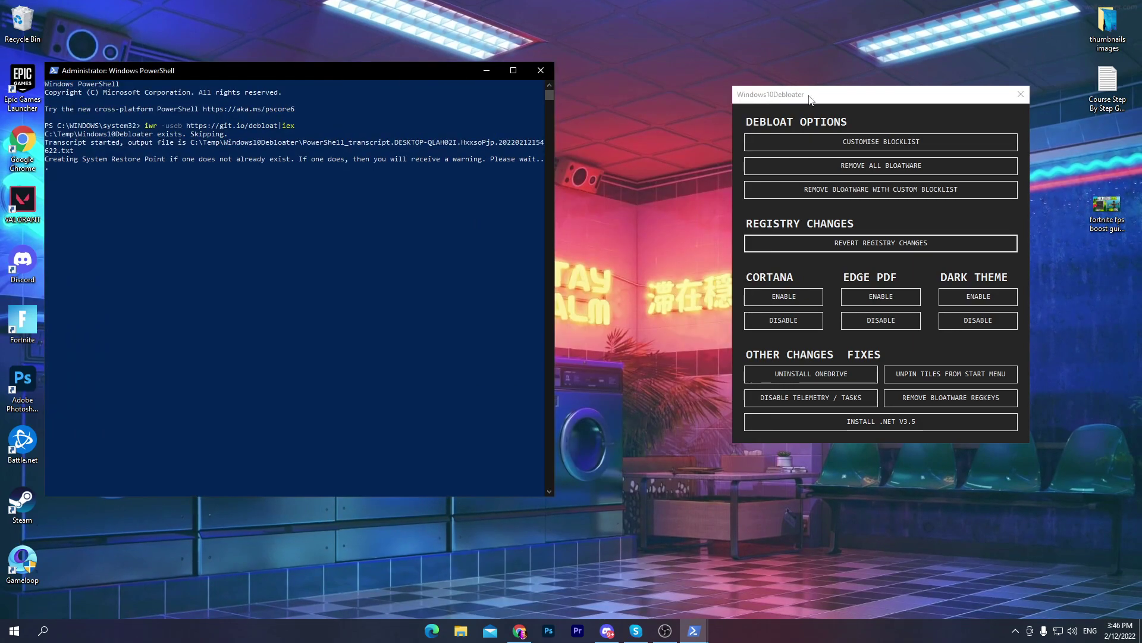
left_click_drag(810, 99, 699, 95)
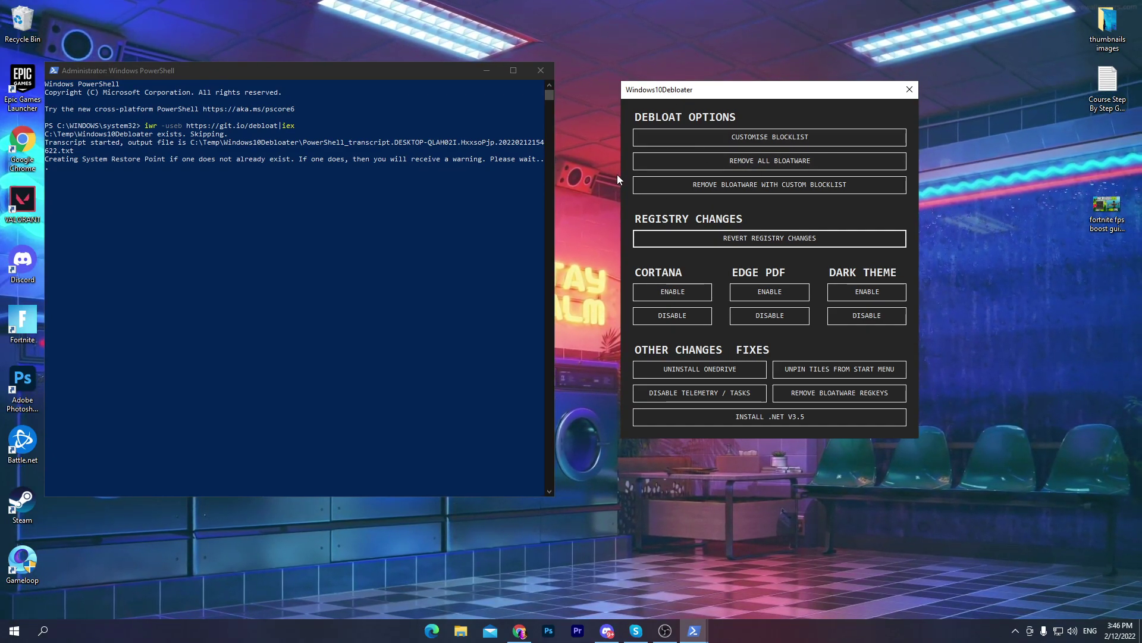
Disable Cortana and Edge as default PDF viewer, enable Dark Theme, and uninstall OneDrive.
left_click(674, 318)
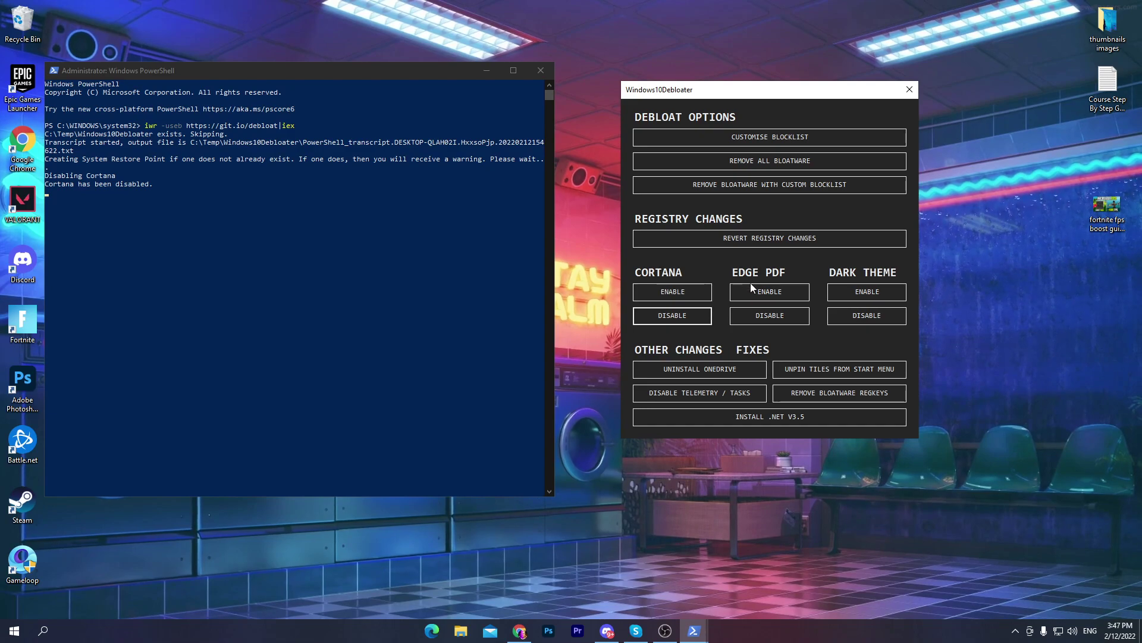
left_click(766, 321)
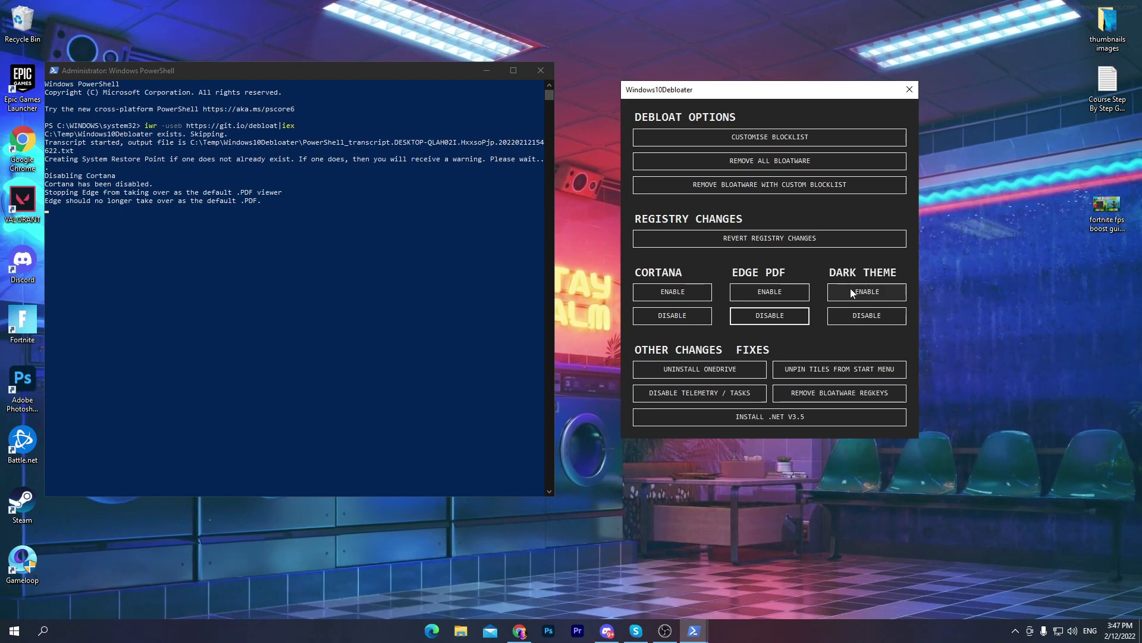
left_click(874, 295)
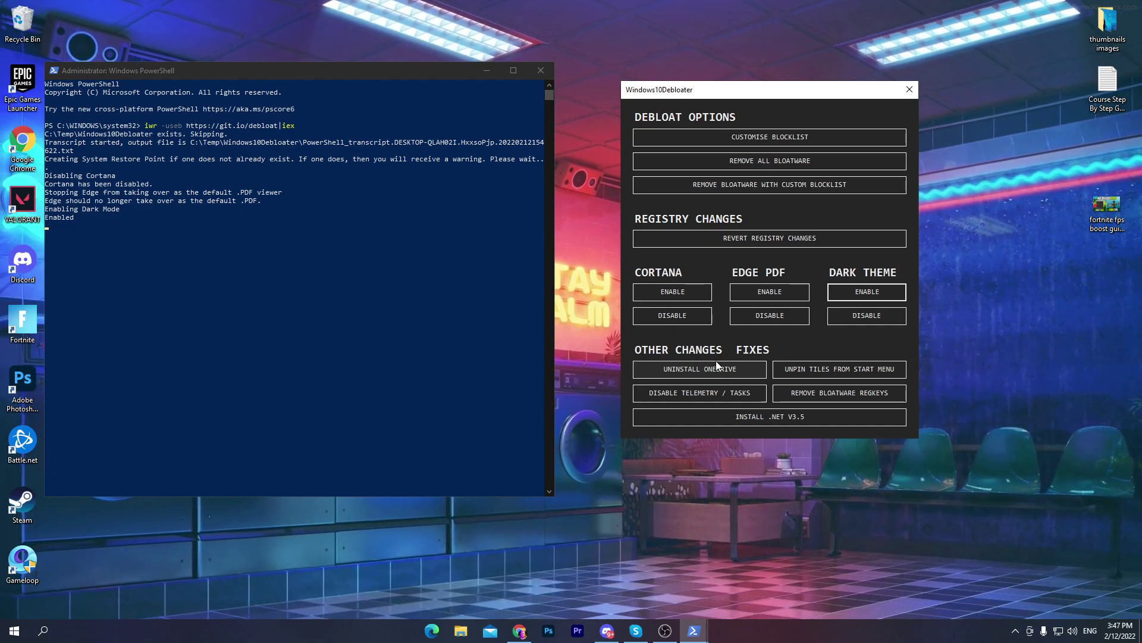
left_click(700, 370)
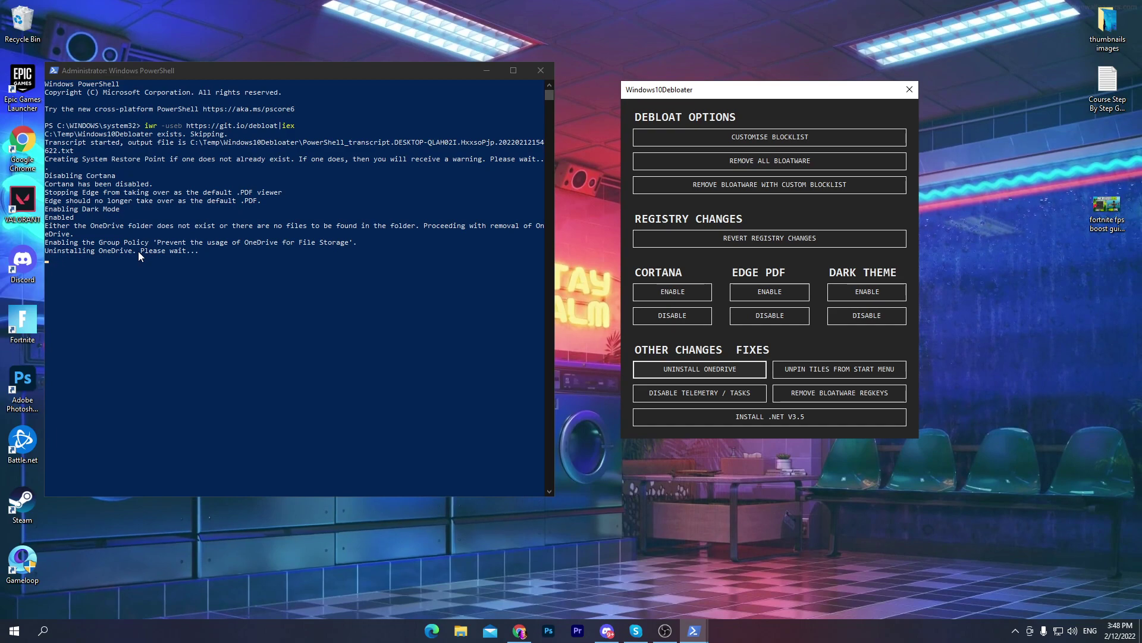
Run Disable Telemetry / Tasks to turn off telemetry and its scheduled tracking tasks.
left_click(700, 393)
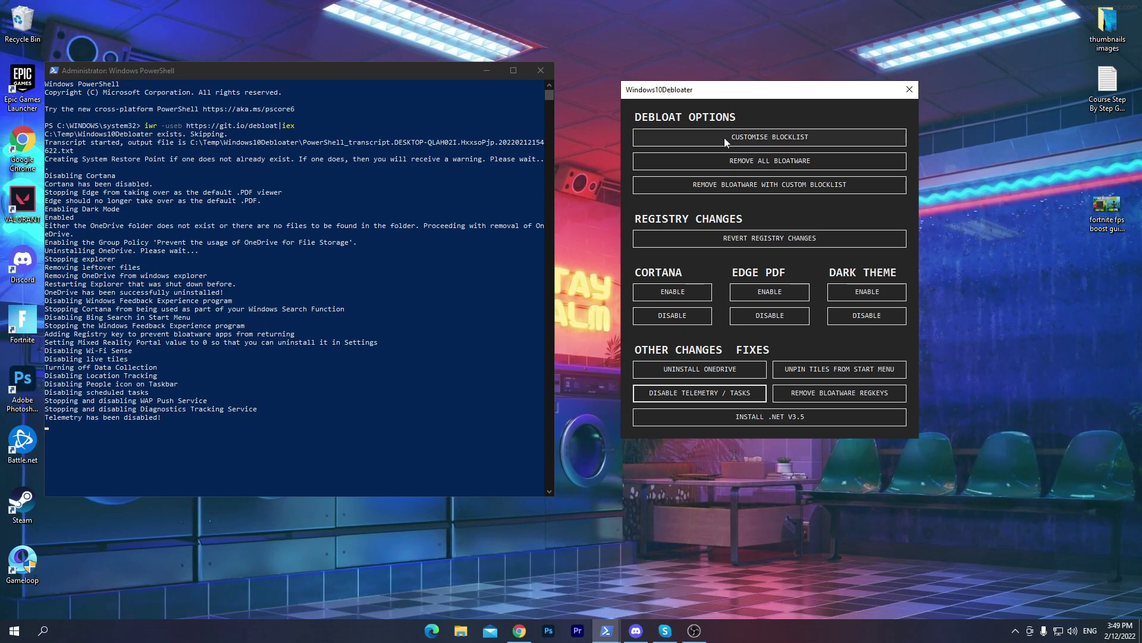
In the blocklist editor, uncheck WindowsStore, WindowsCalculator and Windows.Photos.
left_click(778, 139)
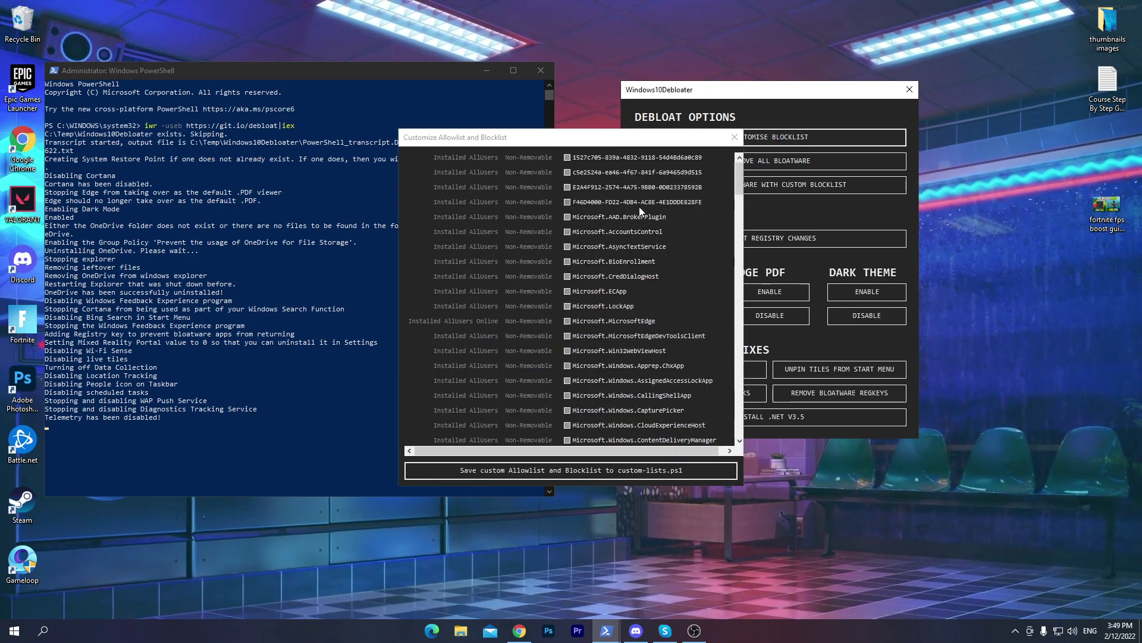
scroll(640, 211, "down", 6)
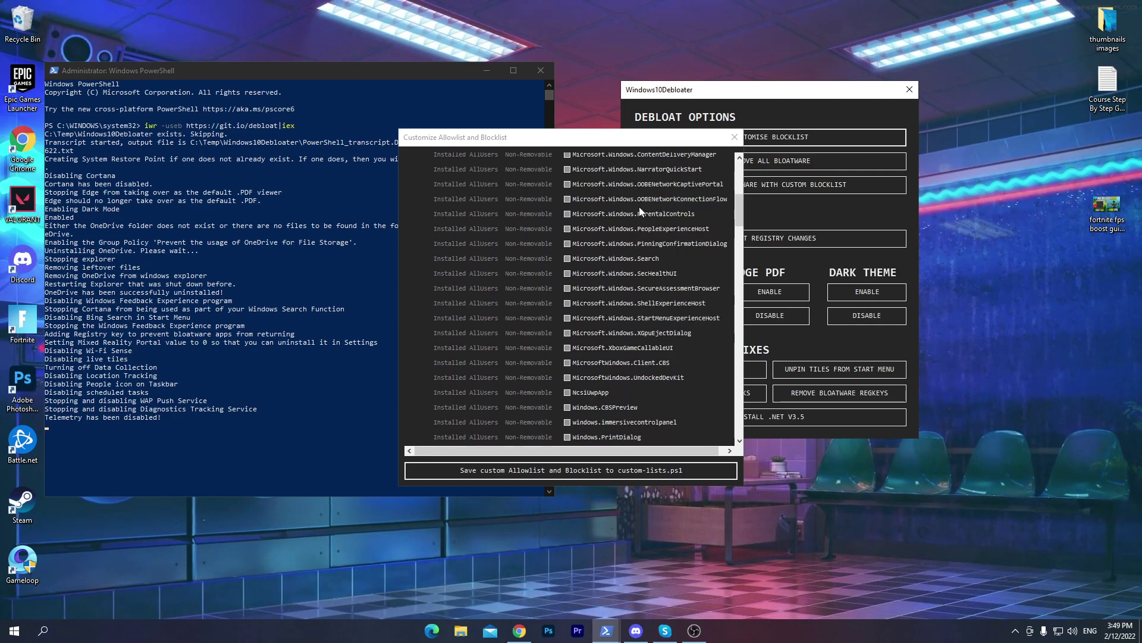
scroll(639, 211, "down", 3)
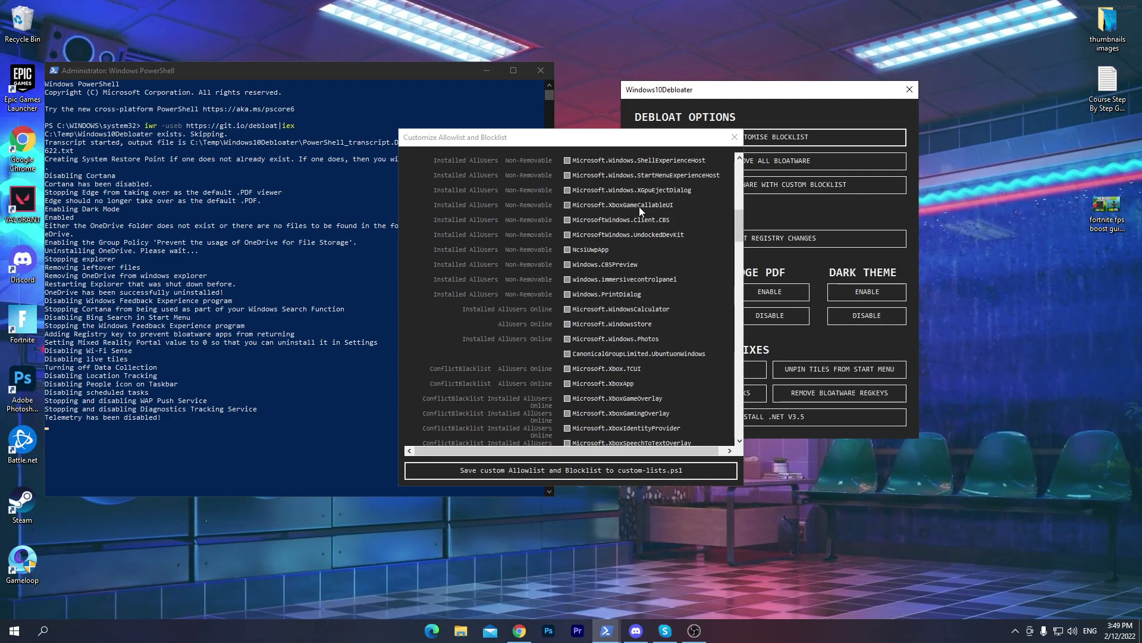
scroll(639, 206, "down", 5)
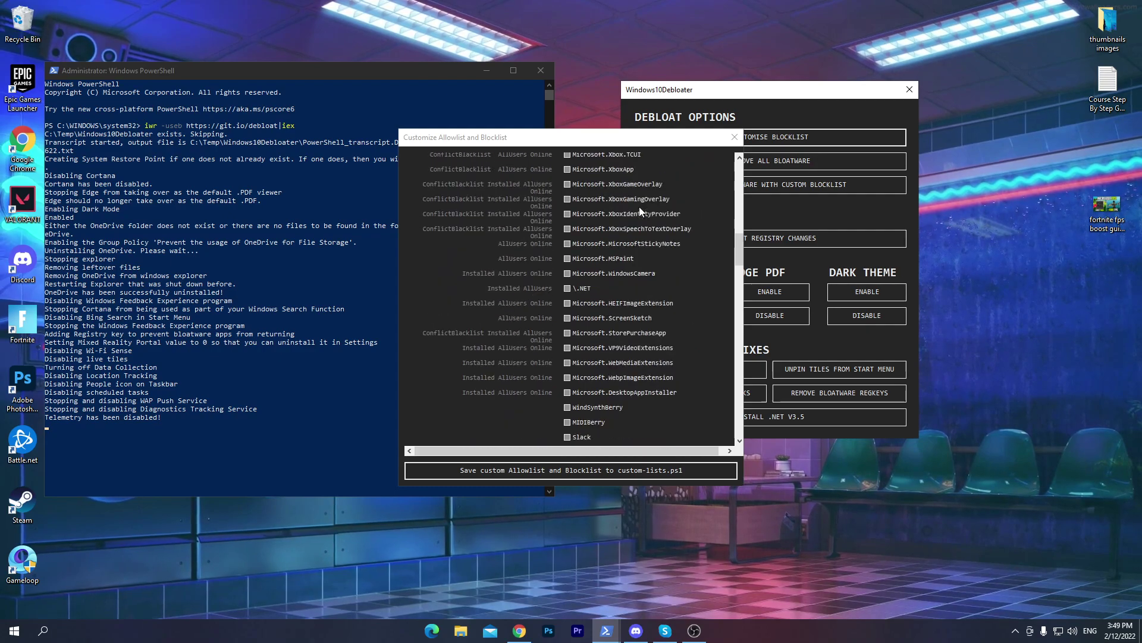
scroll(640, 211, "down", 2)
scroll(639, 206, "down", 10)
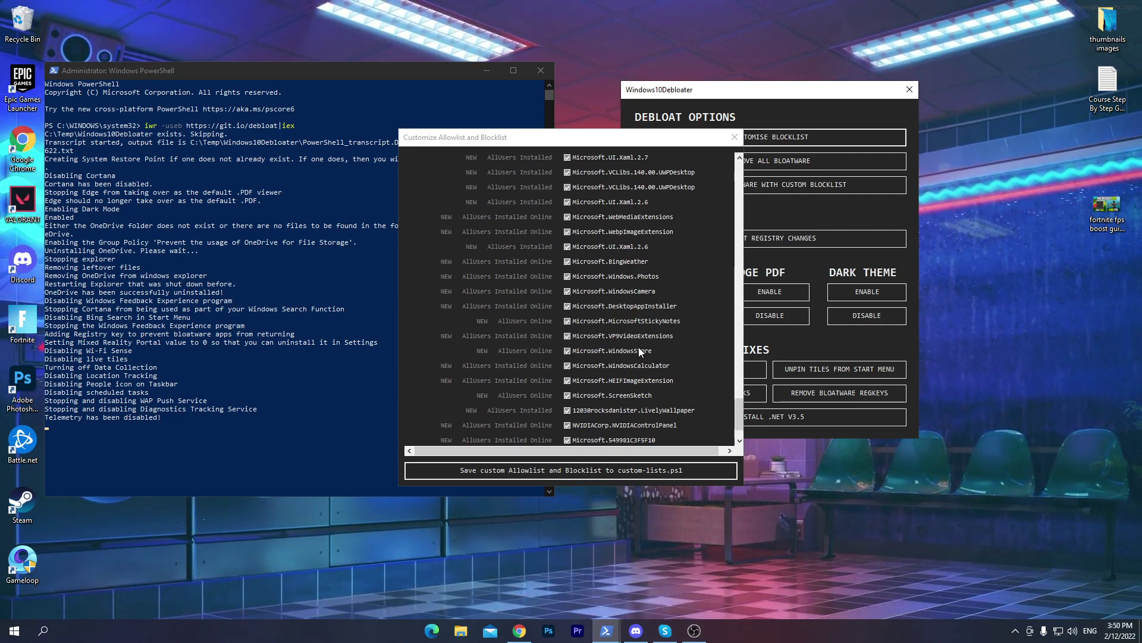
left_click(567, 351)
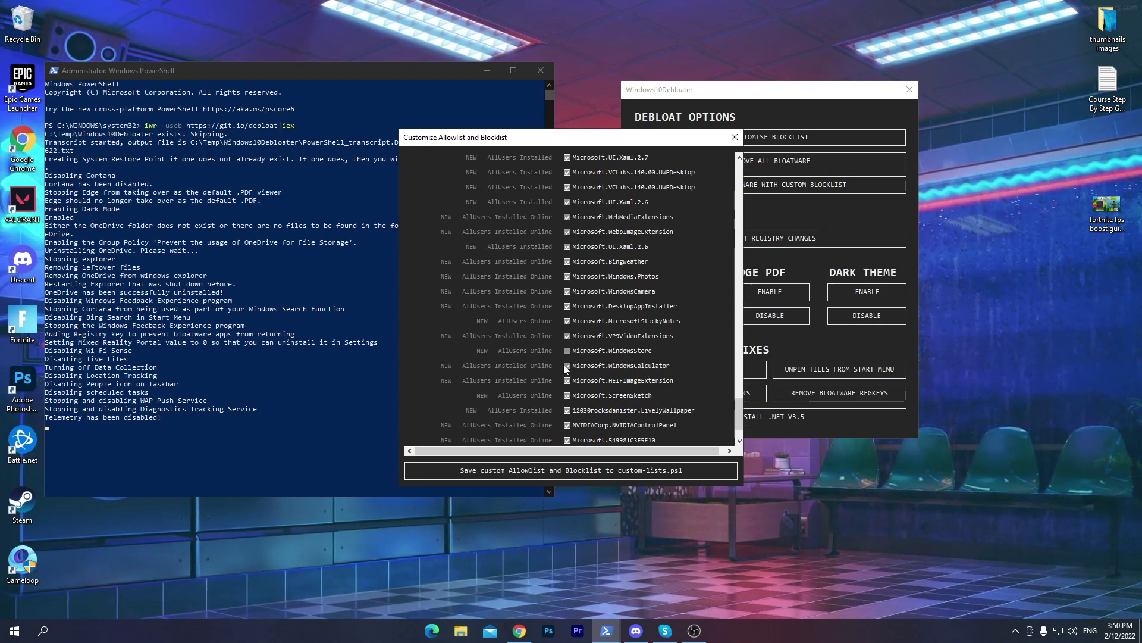
left_click(567, 367)
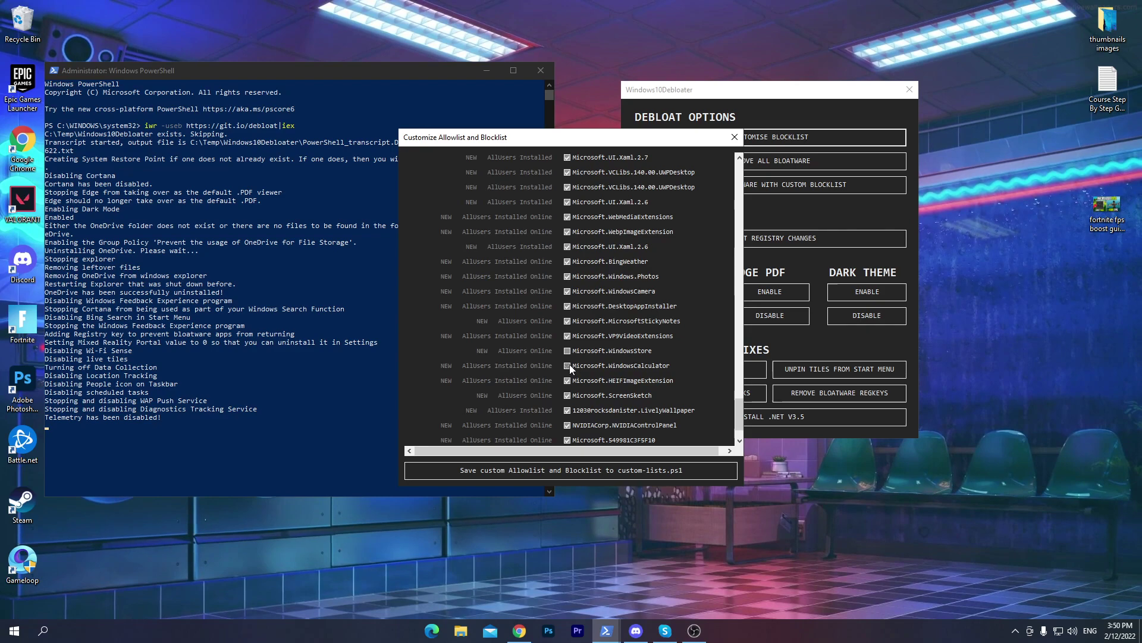
left_click(567, 278)
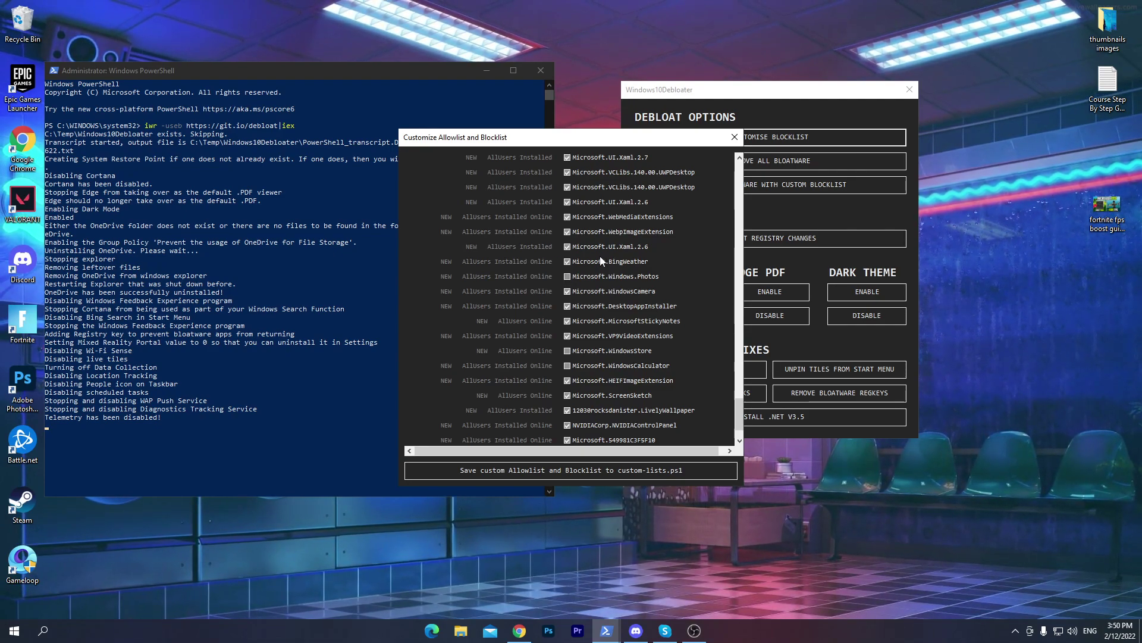
Uncheck YourPhone and MicrosoftEdge.Stable, save the lists to custom-lists.ps1, and close the editor.
scroll(602, 256, "up", 2)
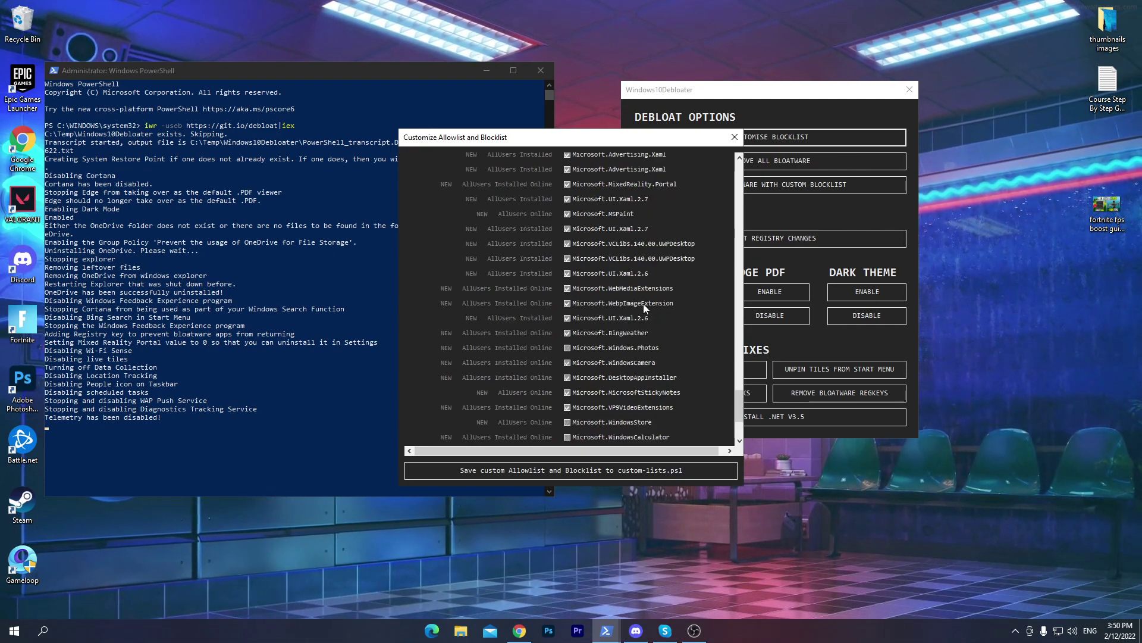
scroll(631, 303, "down", 3)
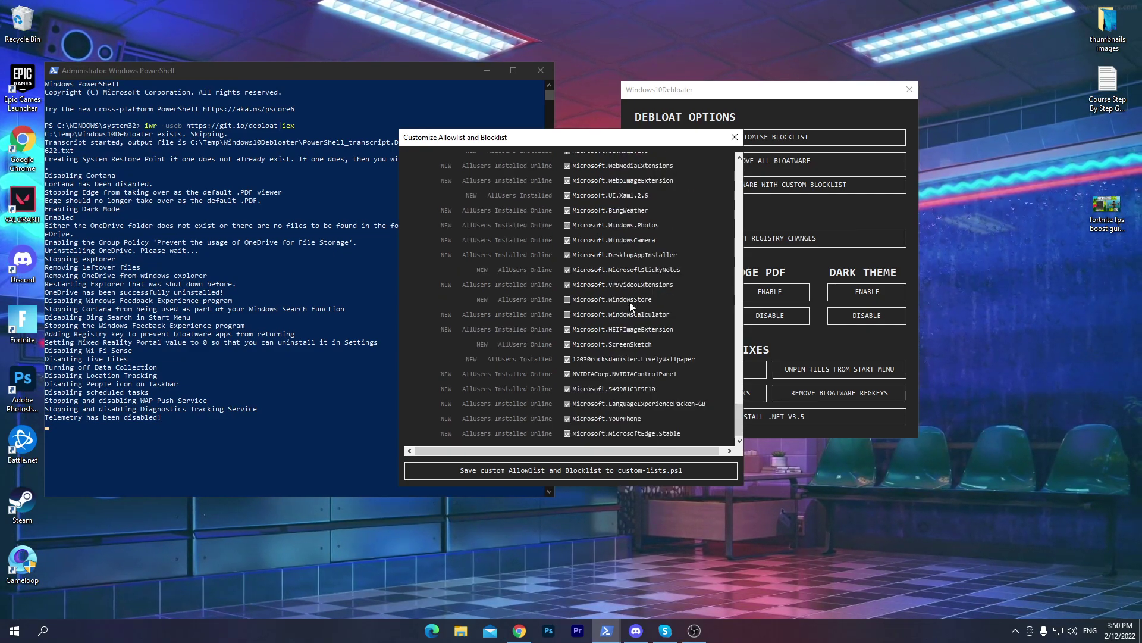
left_click(578, 419)
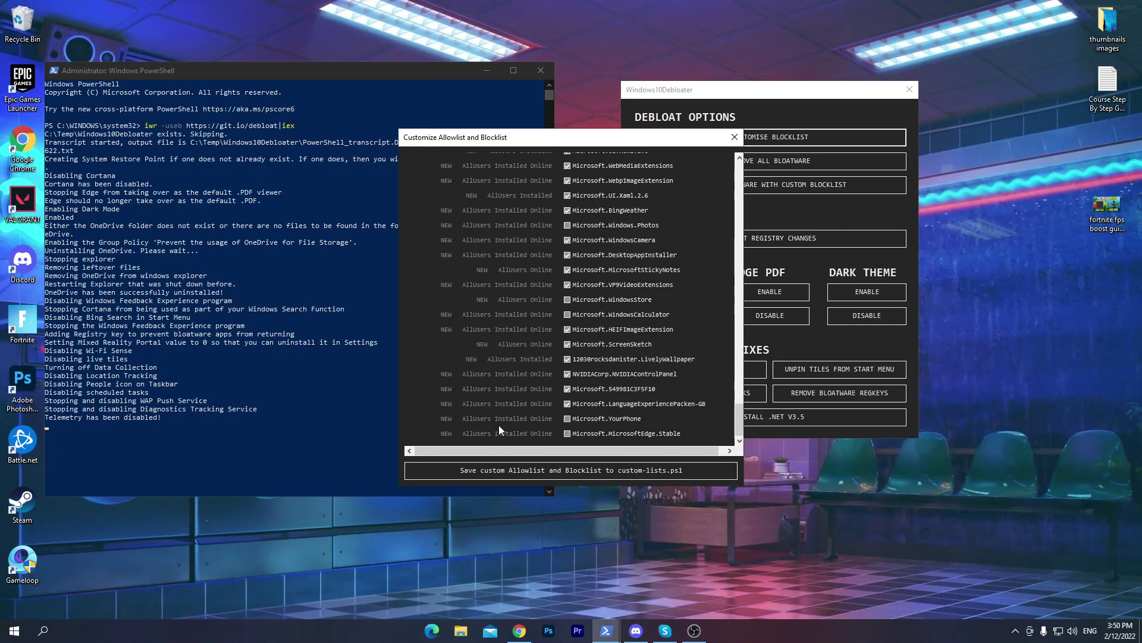
left_click(567, 433)
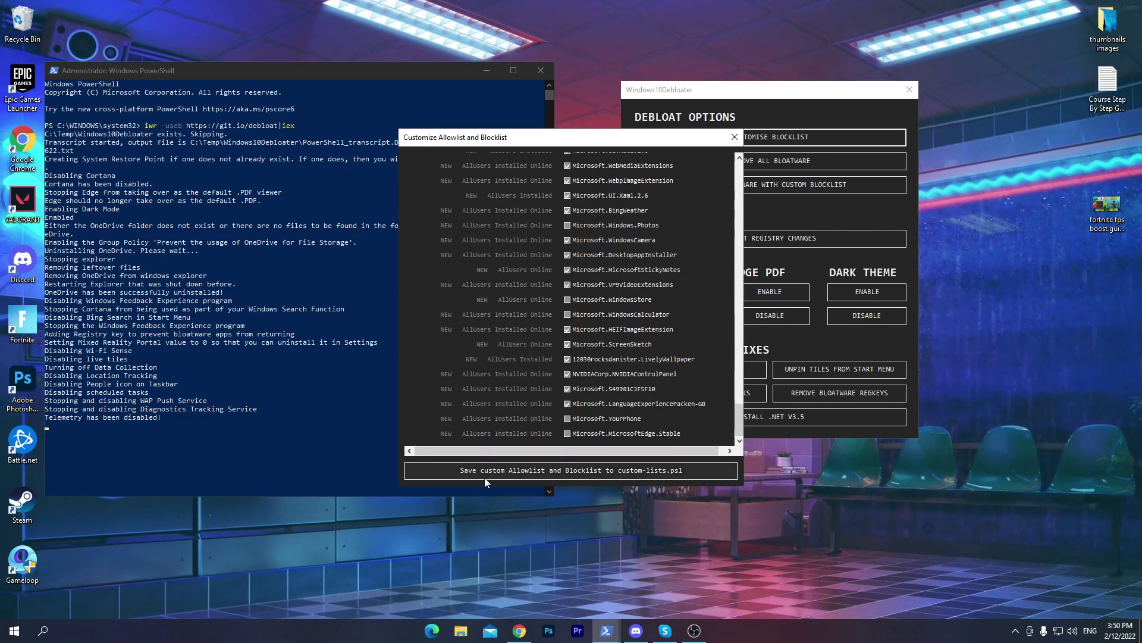
left_click(612, 473)
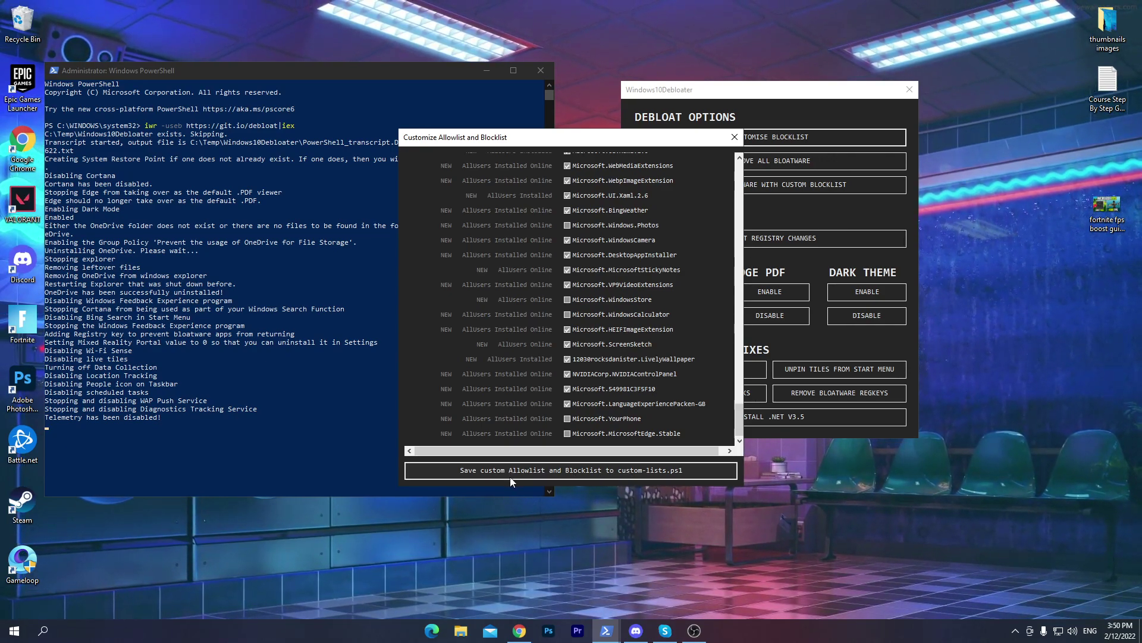
left_click(733, 139)
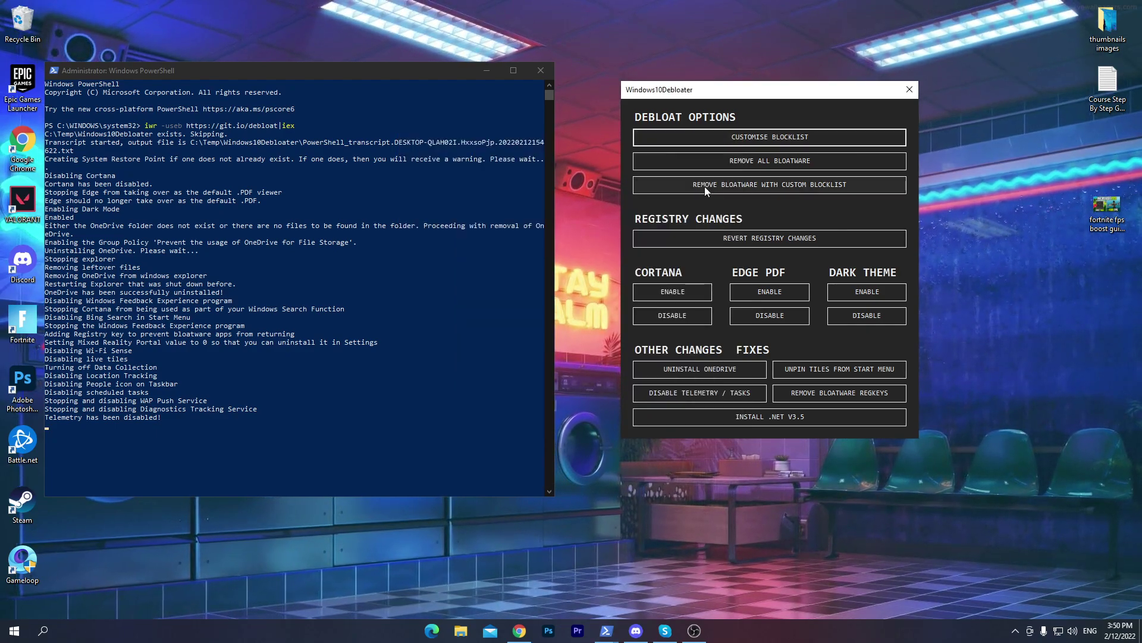
Run Remove Bloatware With Custom Blocklist to start removing the blocklisted app packages.
left_click(796, 185)
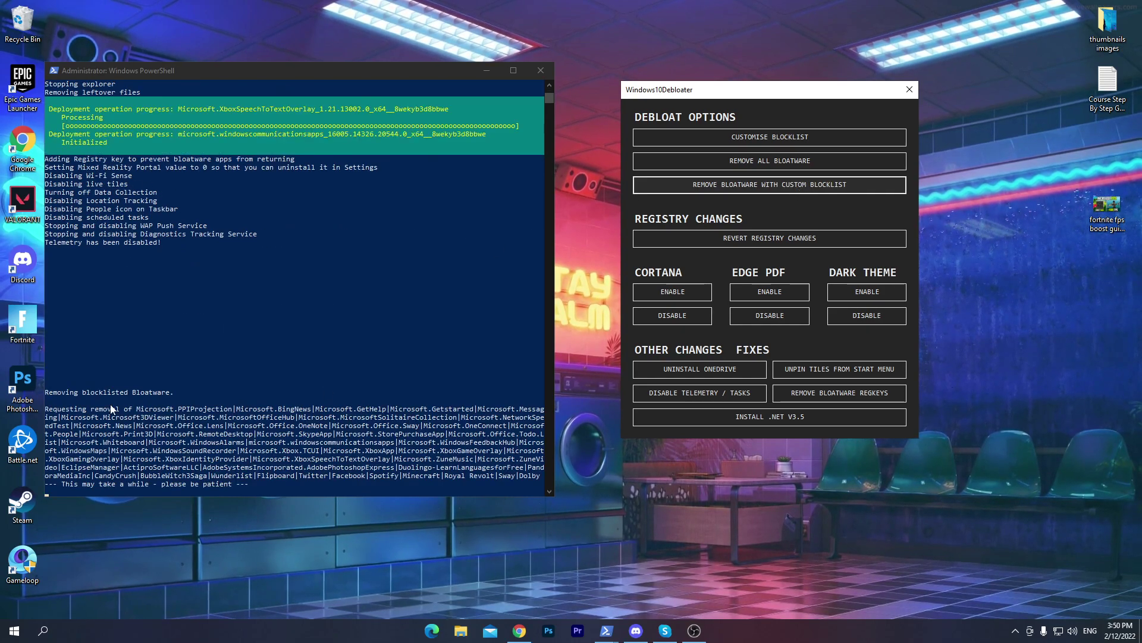